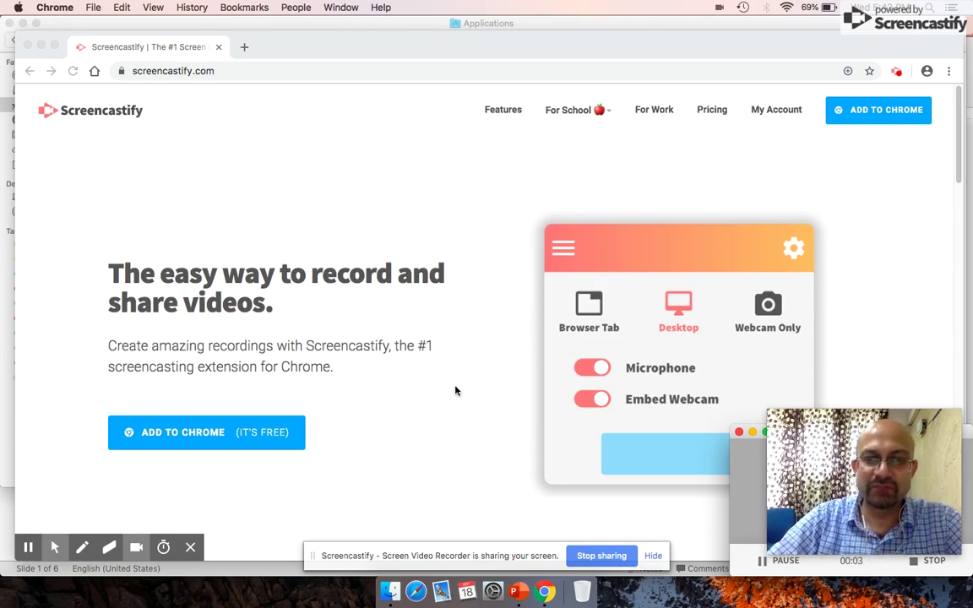
# Bring the 'Primer for Research and Writing P2R' PowerPoint deck to the front from the Dock
pyautogui.click(517, 581)
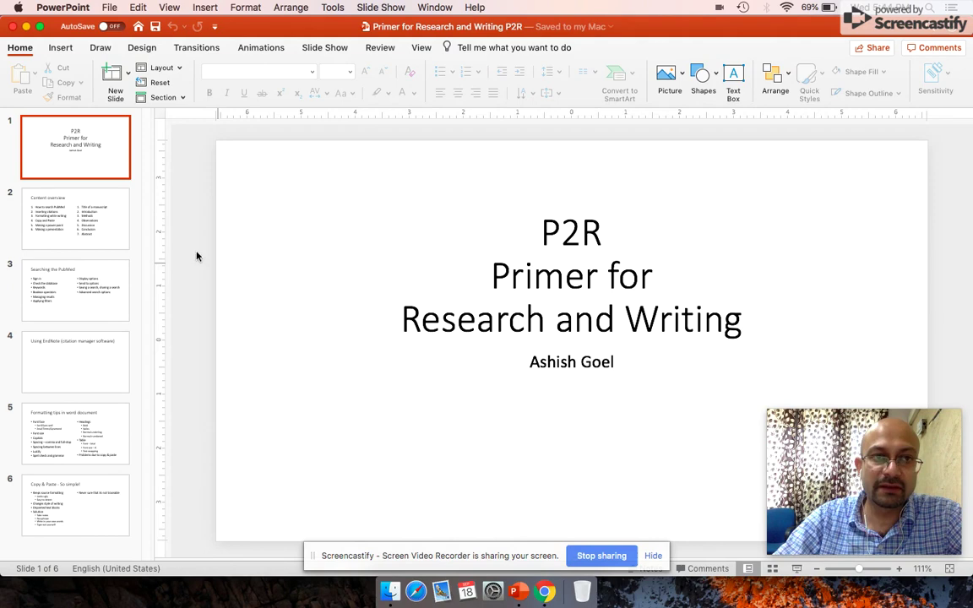
# Select slide 2, 'Content overview', and start the slide show from it
pyautogui.click(100, 228)
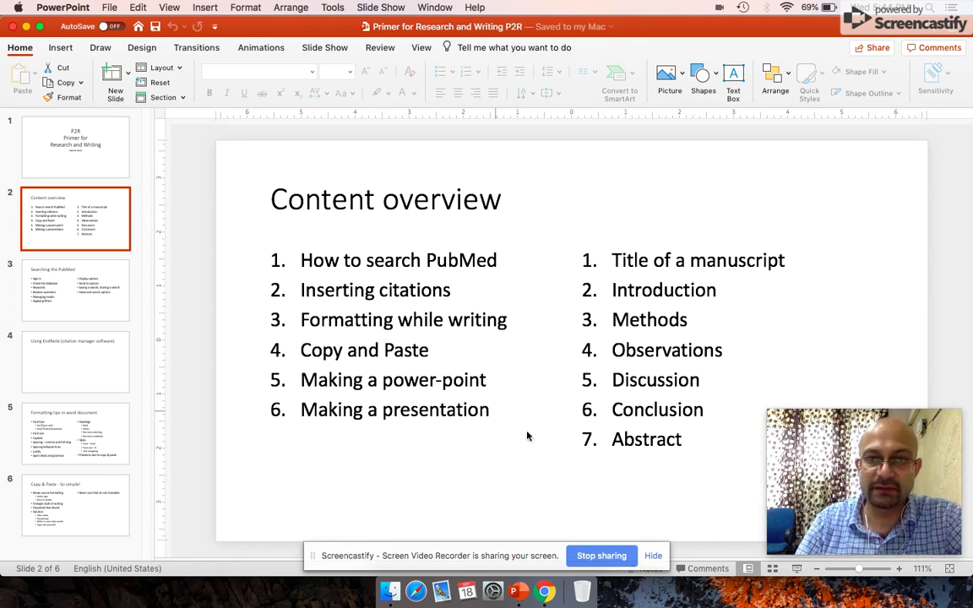
pyautogui.click(771, 566)
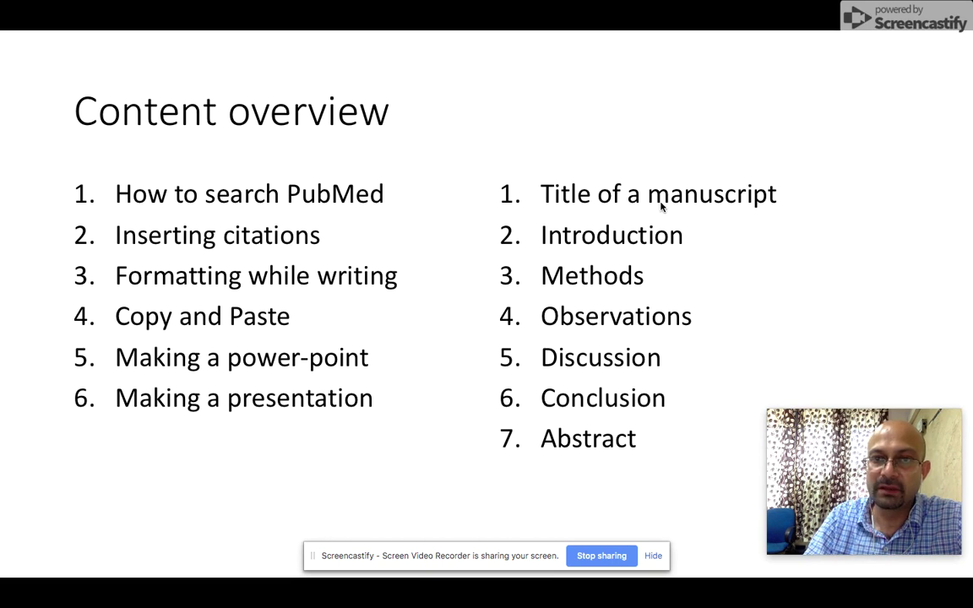
# Advance to slide 3, 'Searching the PubMed', then exit the slide show
pyautogui.press('Right')
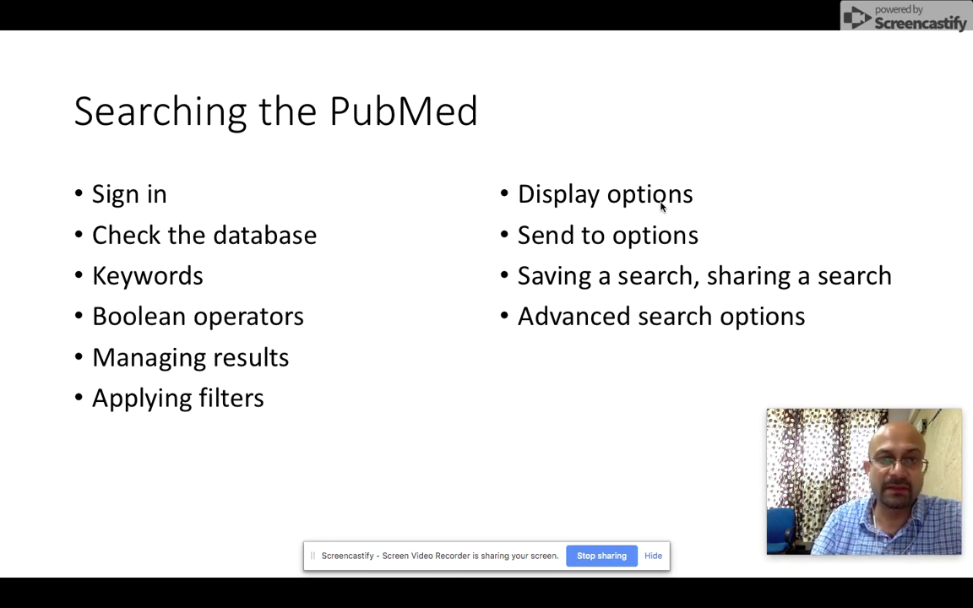
pyautogui.press('Escape')
# Return to Chrome and load pubmed.com in a new tab
pyautogui.click(549, 582)
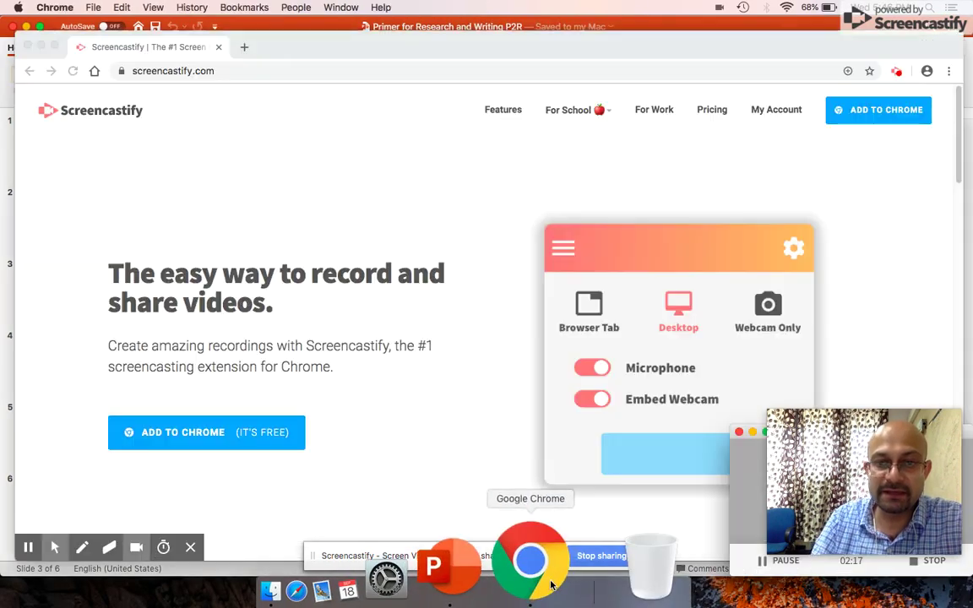
pyautogui.click(244, 47)
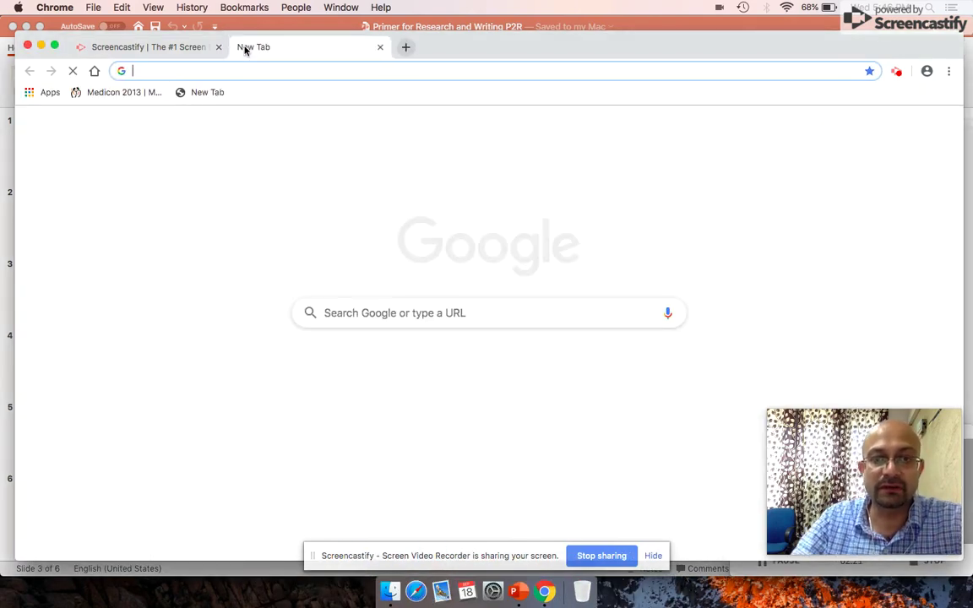
pyautogui.write('pub')
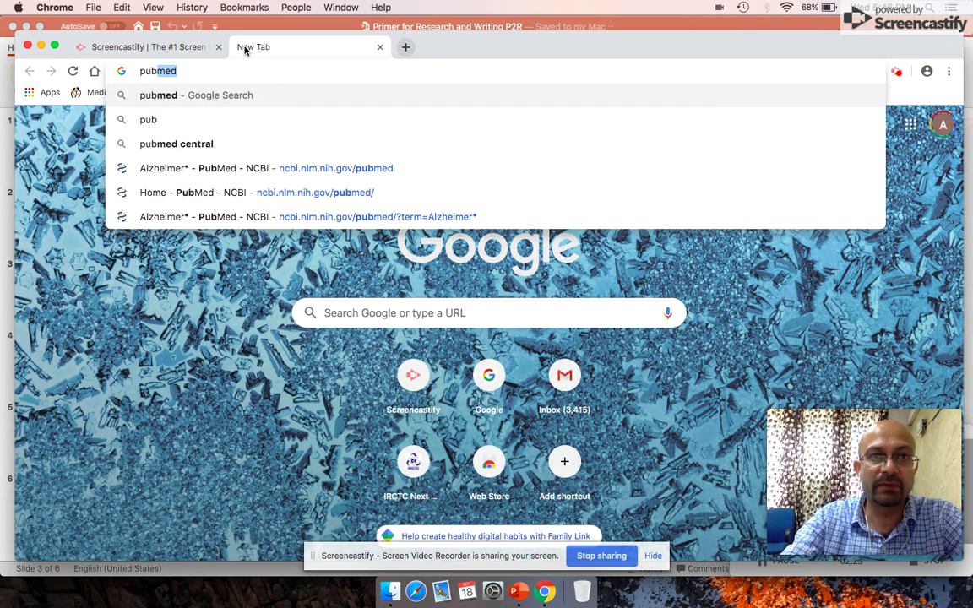
pyautogui.write('med.com')
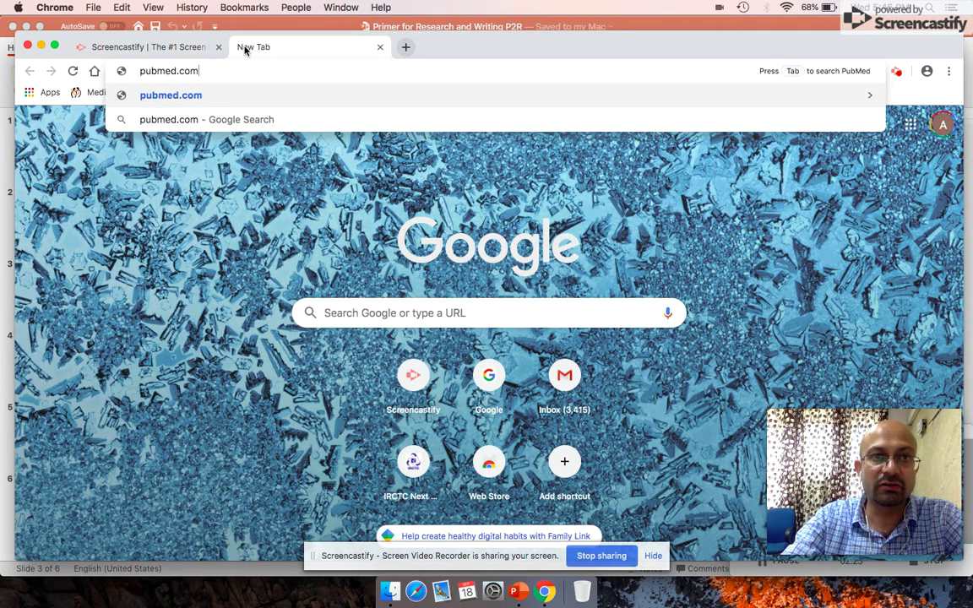
pyautogui.press('Return')
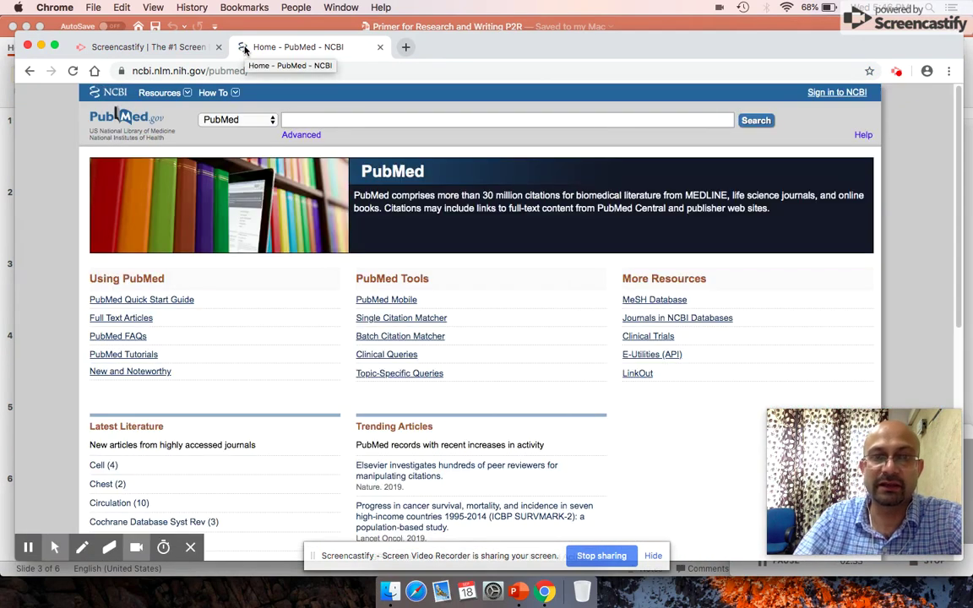
# Make Chrome full screen and enter 'anemia OR anaemia' in the PubMed search box
pyautogui.click(55, 48)
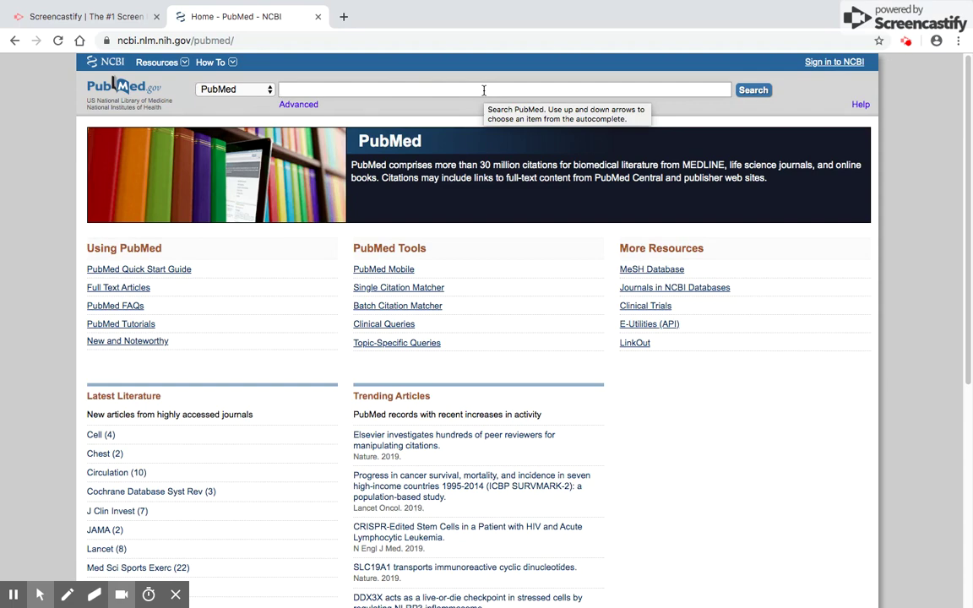
pyautogui.write('anemia')
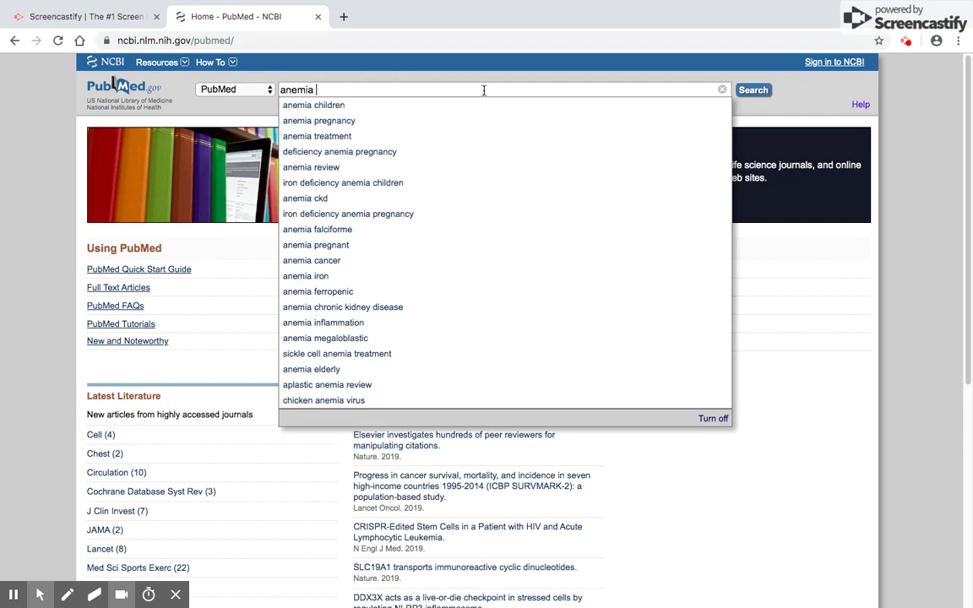
pyautogui.write('OR anaemia')
pyautogui.press('Escape')
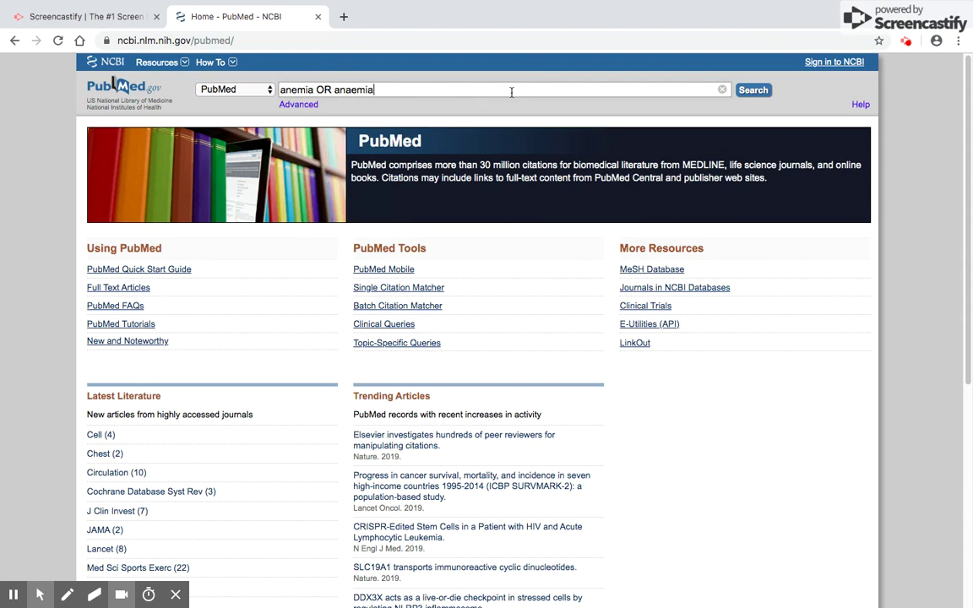
# Run the 'anemia OR anaemia' search (219,022 results) and try selecting the word anemia
pyautogui.click(751, 90)
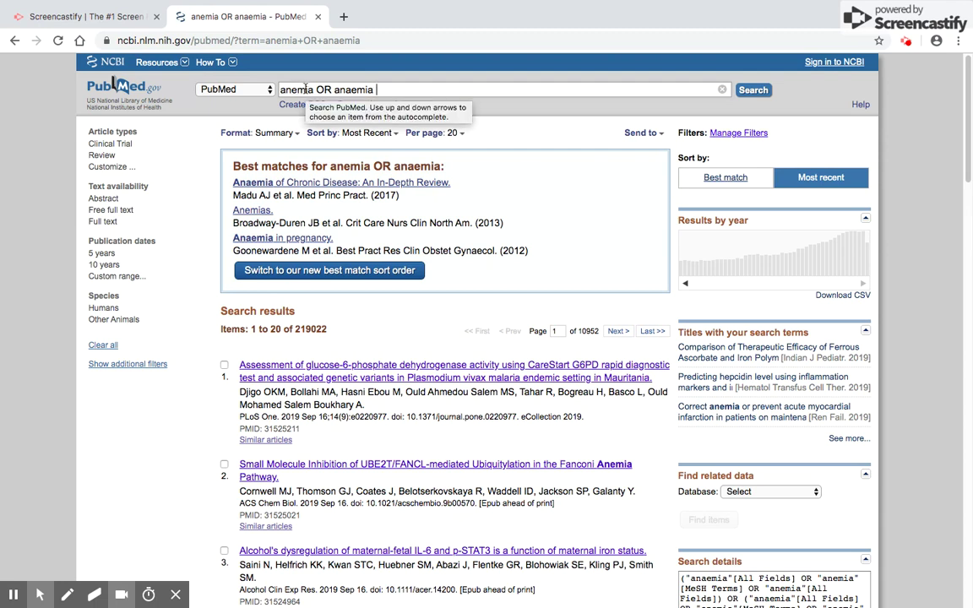
pyautogui.doubleClick(287, 91)
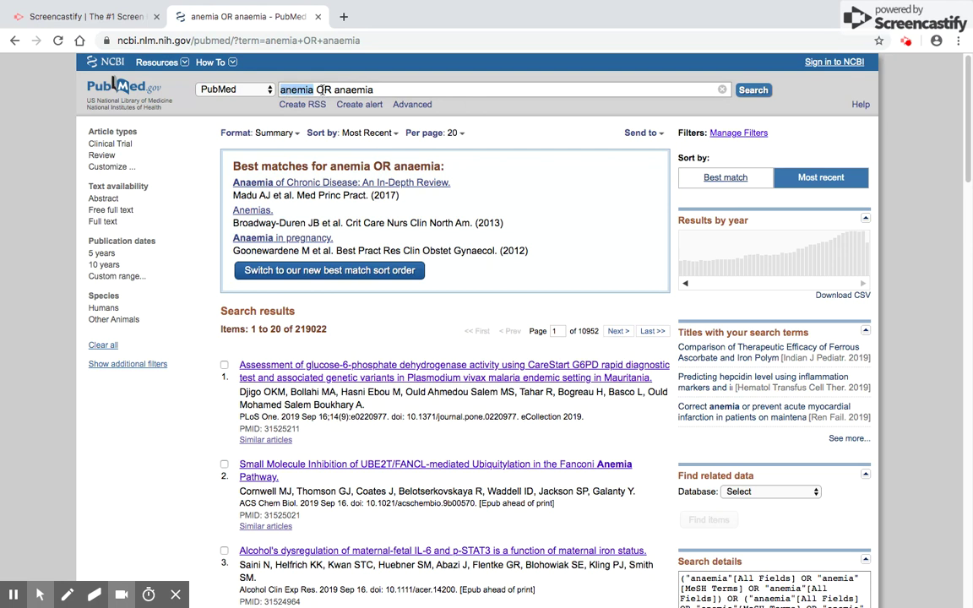
pyautogui.click(324, 89)
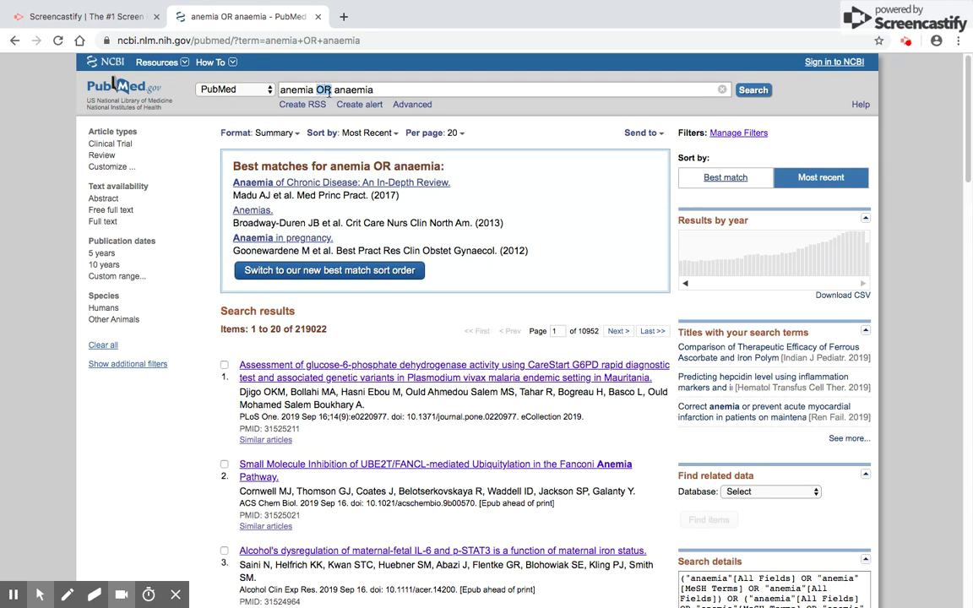
# Select OR in the query, append 'OR AND NOT', then delete the extra operators
pyautogui.moveTo(315, 89); pyautogui.dragTo(333, 84)
pyautogui.click(387, 89)
pyautogui.write('OR AND NOT')
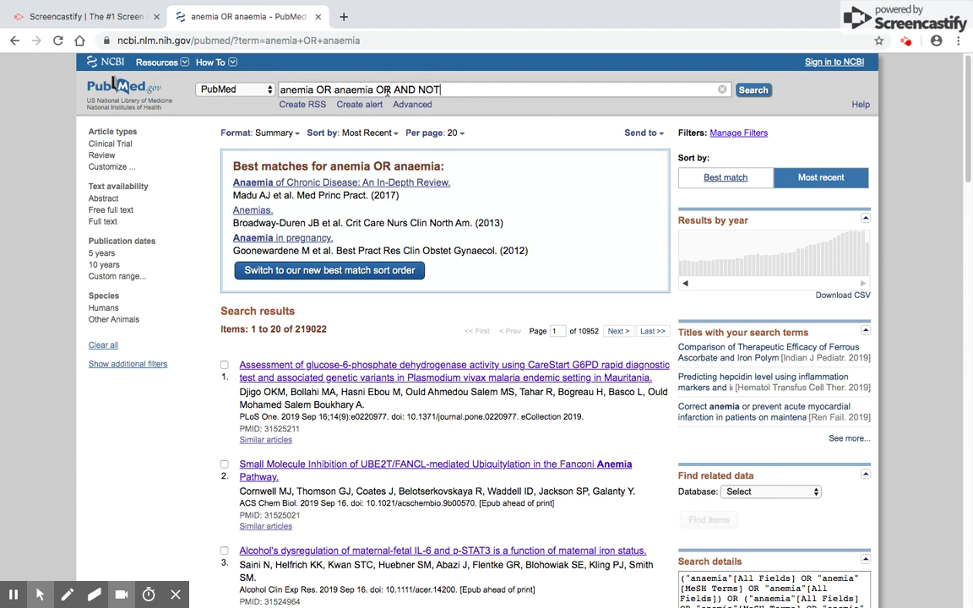
pyautogui.press('BackSpace')
pyautogui.press('BackSpace')
pyautogui.press('BackSpace')
pyautogui.press('BackSpace')
pyautogui.press('BackSpace')
pyautogui.press('BackSpace')
pyautogui.press('BackSpace')
pyautogui.press('BackSpace')
pyautogui.press('BackSpace')
pyautogui.press('BackSpace')
# Change the query to 'anemia AND anaemia' and run it, again getting 219,022 results
pyautogui.click(334, 89)
pyautogui.press('BackSpace')
pyautogui.press('BackSpace')
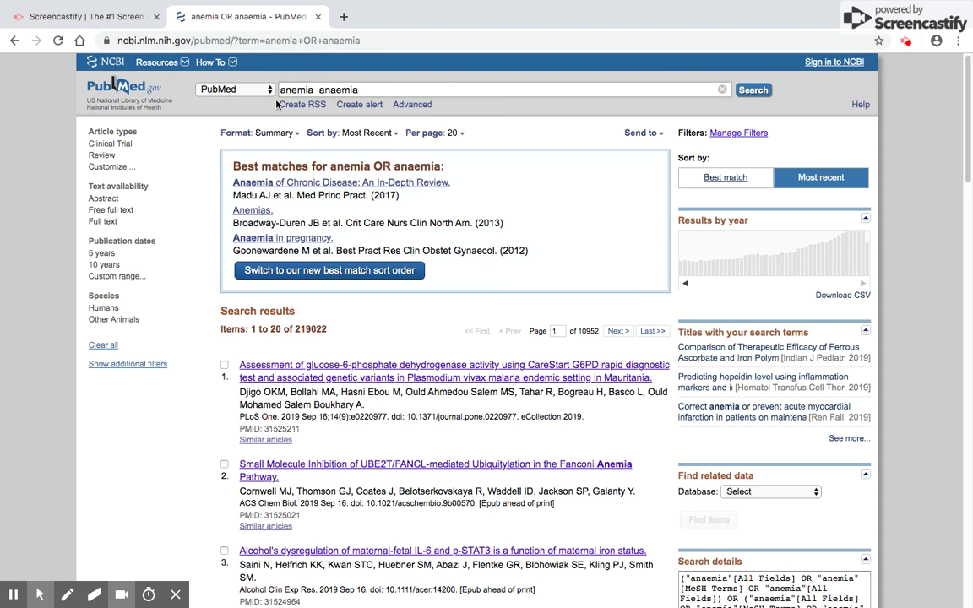
pyautogui.write('AND')
pyautogui.click(753, 91)
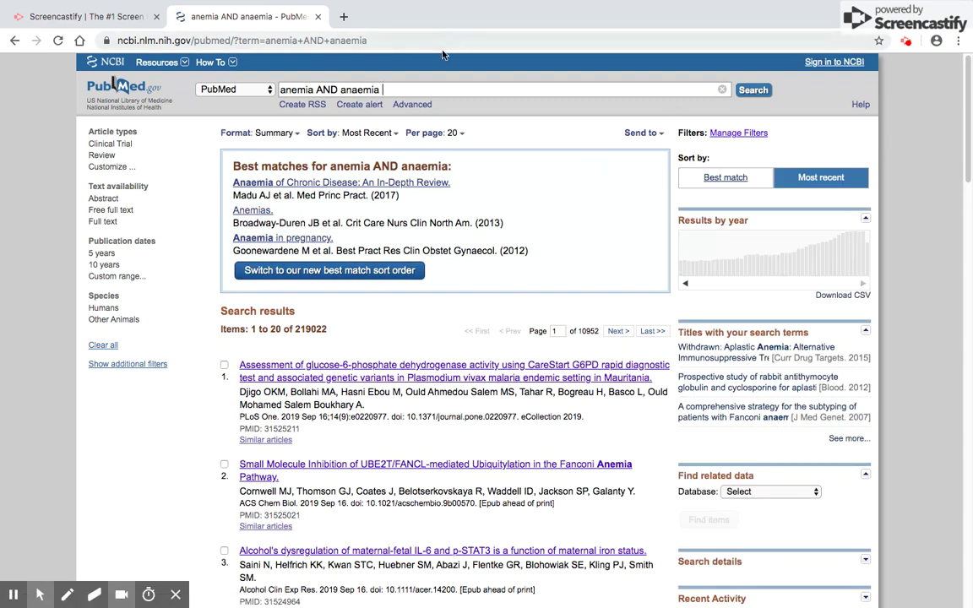
# Rewrite the query as 'anemia OR iron' by replacing anaemia and AND
pyautogui.doubleClick(362, 88)
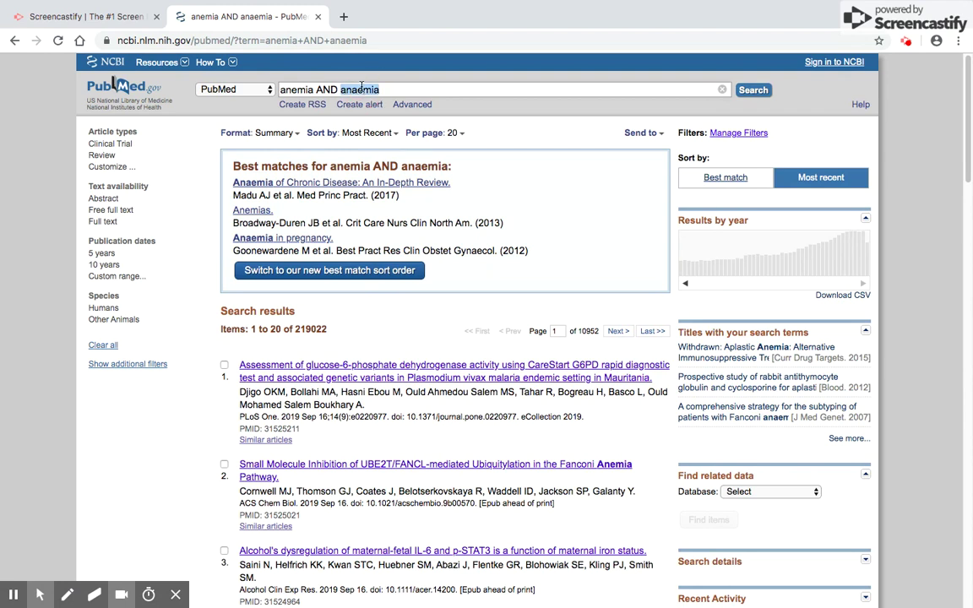
pyautogui.write('iron')
pyautogui.doubleClick(326, 89)
pyautogui.write('OR')
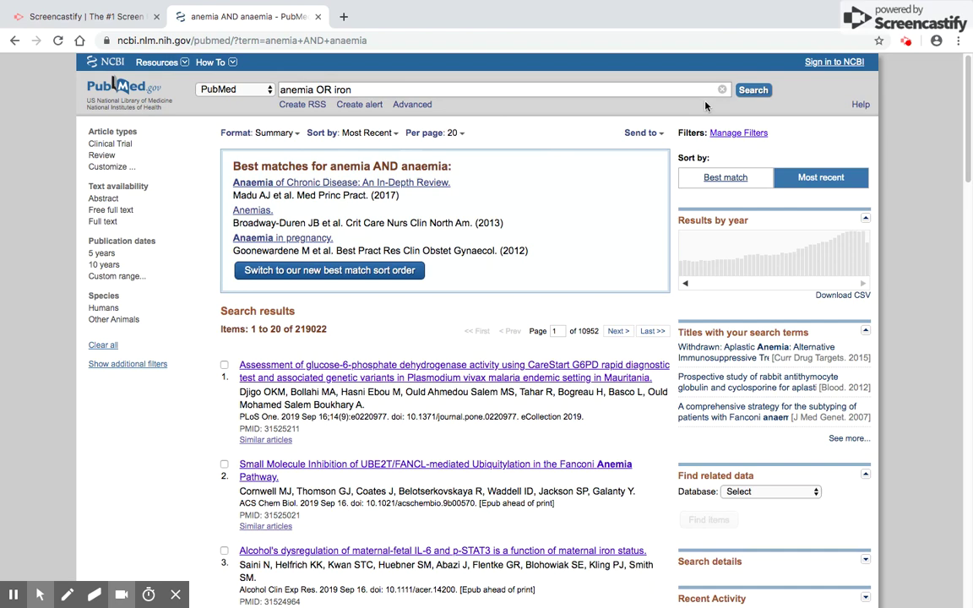
# Run 'anemia OR iron' (398,025 results), then change the operator to AND
pyautogui.click(749, 91)
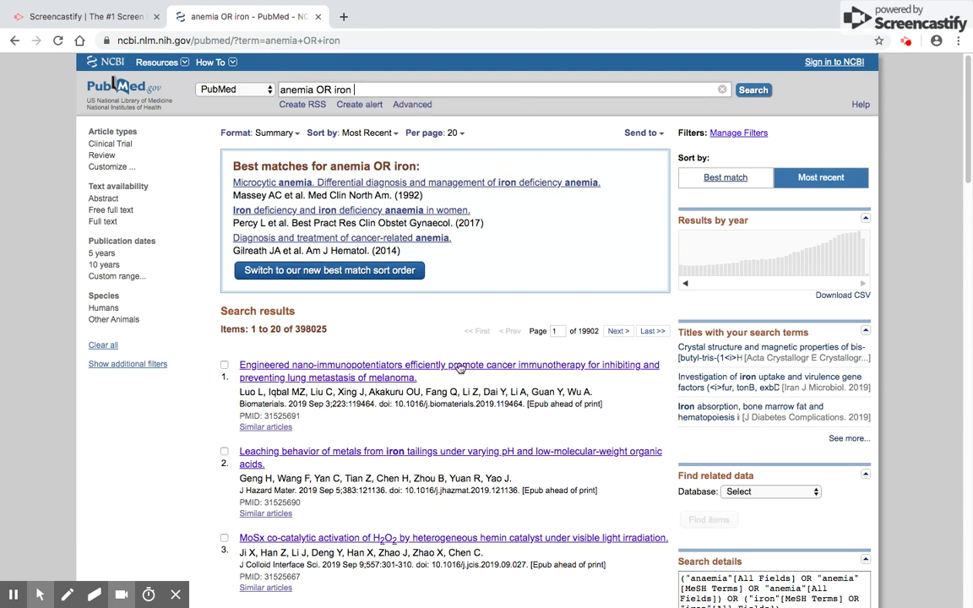
pyautogui.click(331, 89)
pyautogui.press('BackSpace')
pyautogui.press('BackSpace')
pyautogui.write('AND')
# Run 'anemia AND iron' (34,087 results), then replace AND with NOT in the query
pyautogui.click(748, 94)
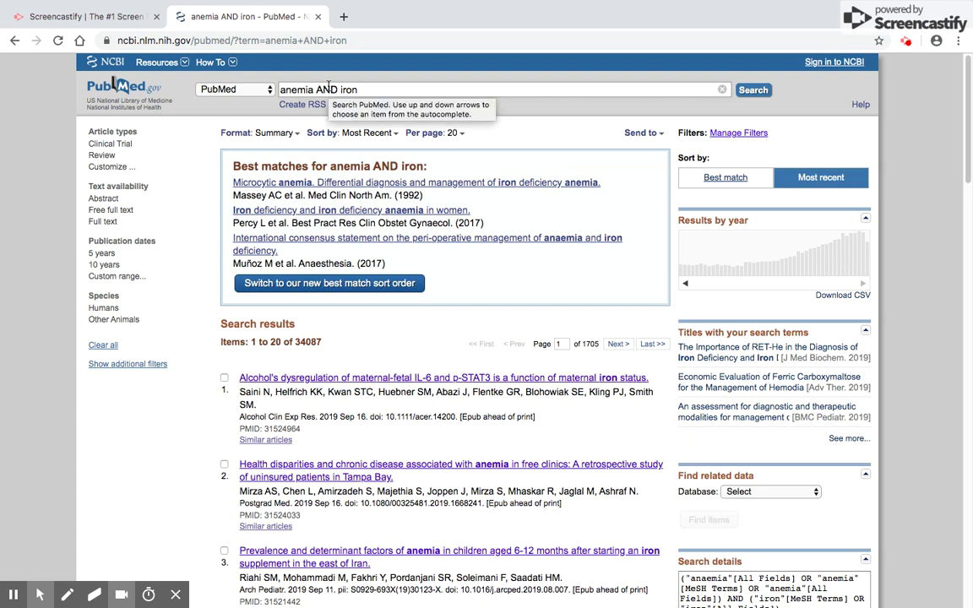
pyautogui.doubleClick(328, 88)
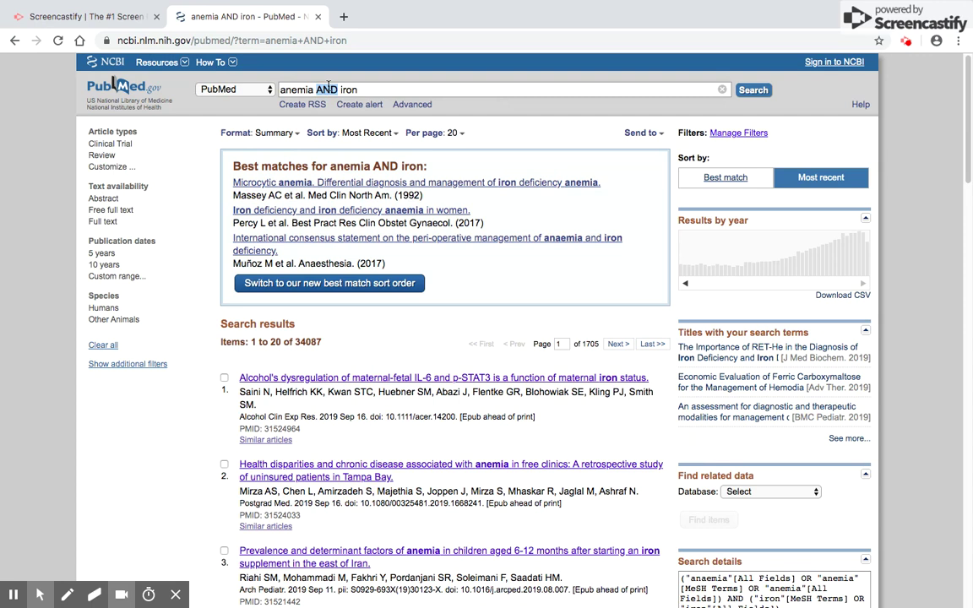
pyautogui.write('NOT')
pyautogui.click(752, 91)
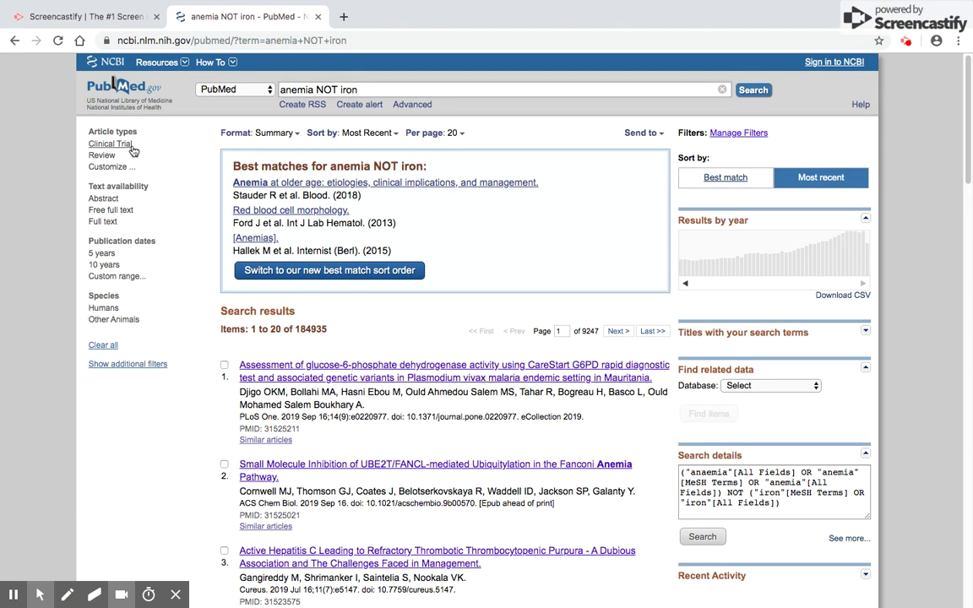
# Tick Languages, Sex, Ages and Search fields under additional filters and show them in the sidebar
pyautogui.click(132, 364)
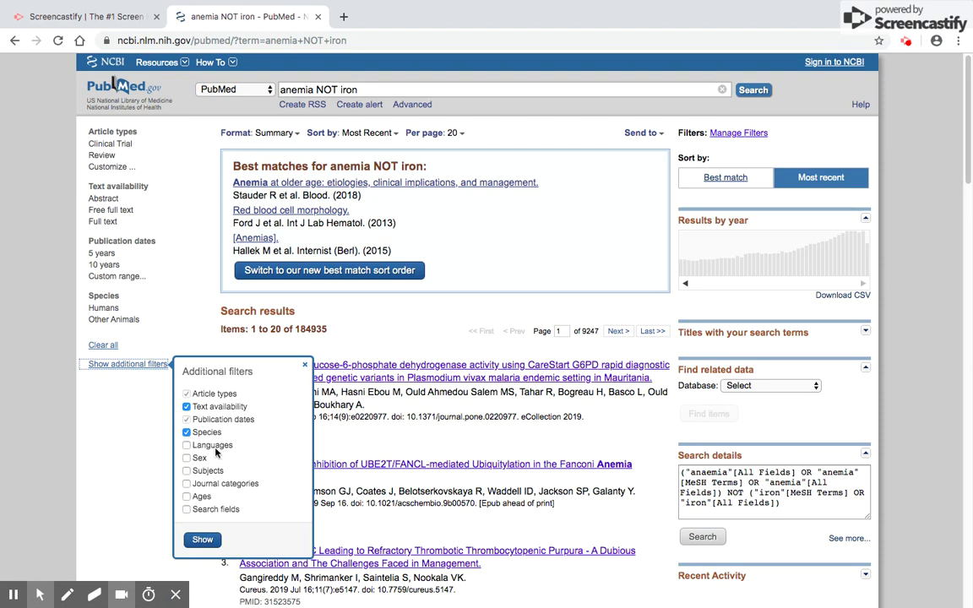
pyautogui.click(204, 448)
pyautogui.click(201, 459)
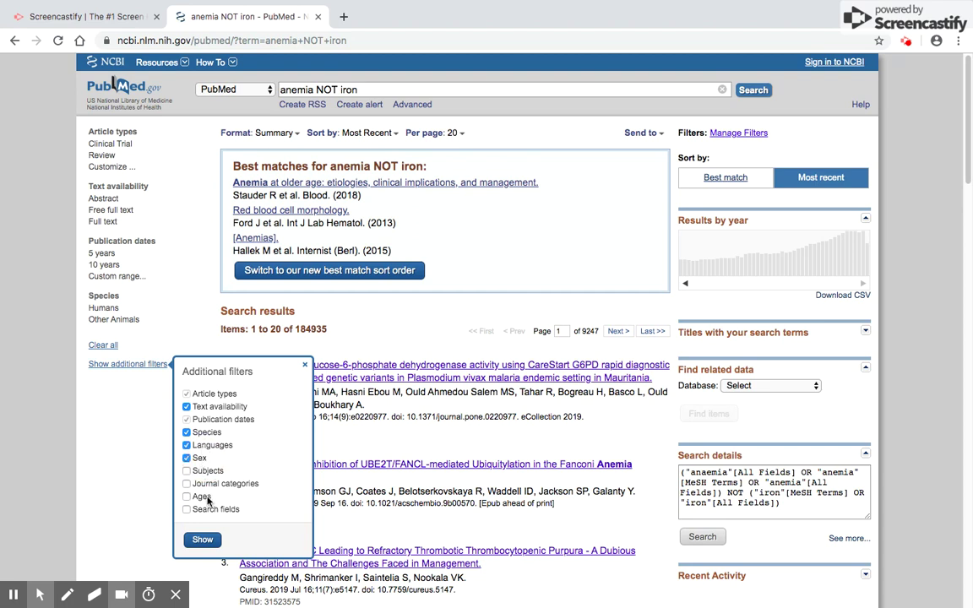
pyautogui.click(202, 497)
pyautogui.click(215, 510)
pyautogui.click(203, 539)
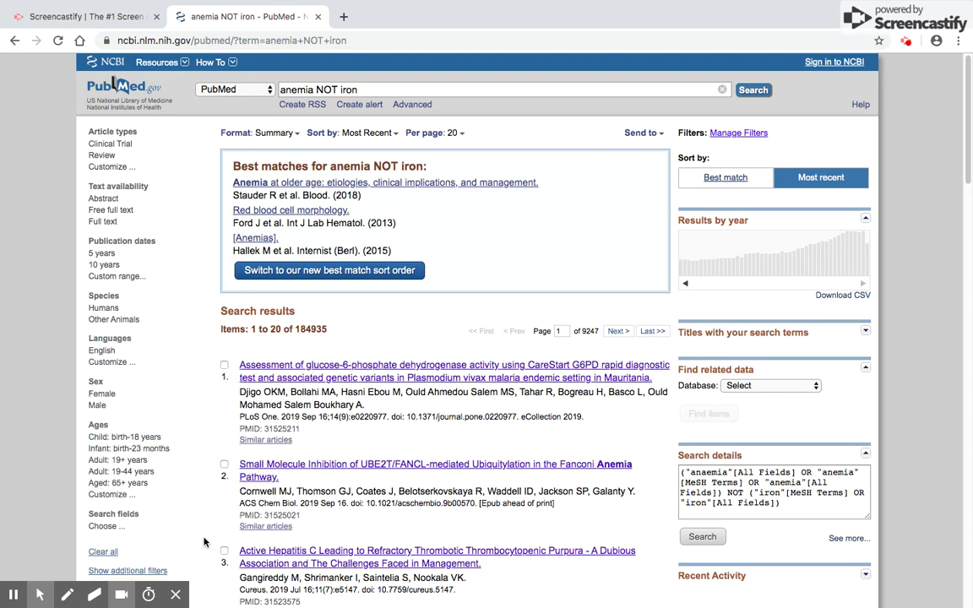
# Apply the English language filter, bringing 'anemia NOT iron' down to 147,901 results
pyautogui.scroll(-1, 122, 348)
pyautogui.scroll(-2, 123, 349)
pyautogui.scroll(2, 123, 348)
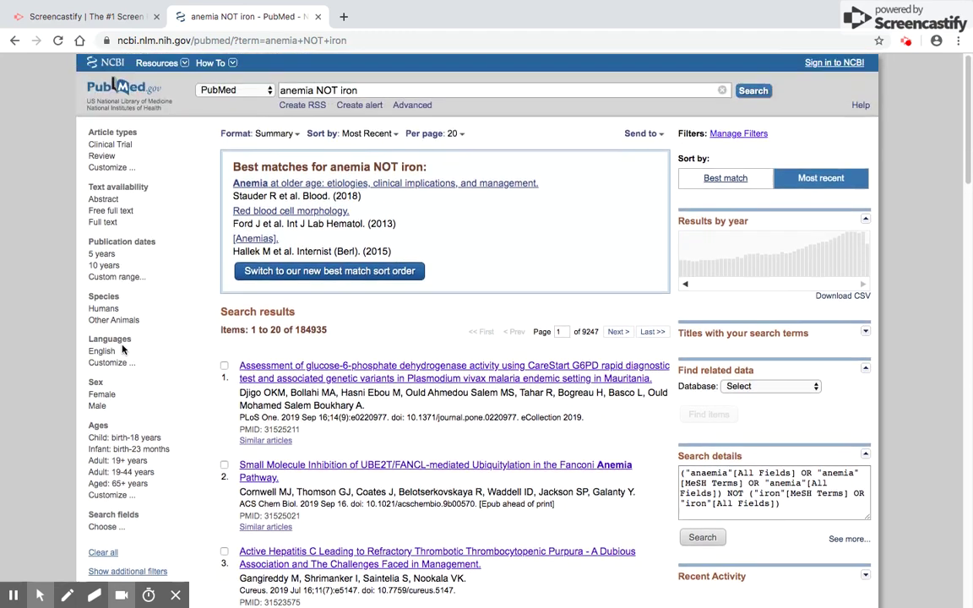
pyautogui.scroll(-1, 123, 349)
pyautogui.scroll(1, 122, 349)
pyautogui.scroll(1, 122, 348)
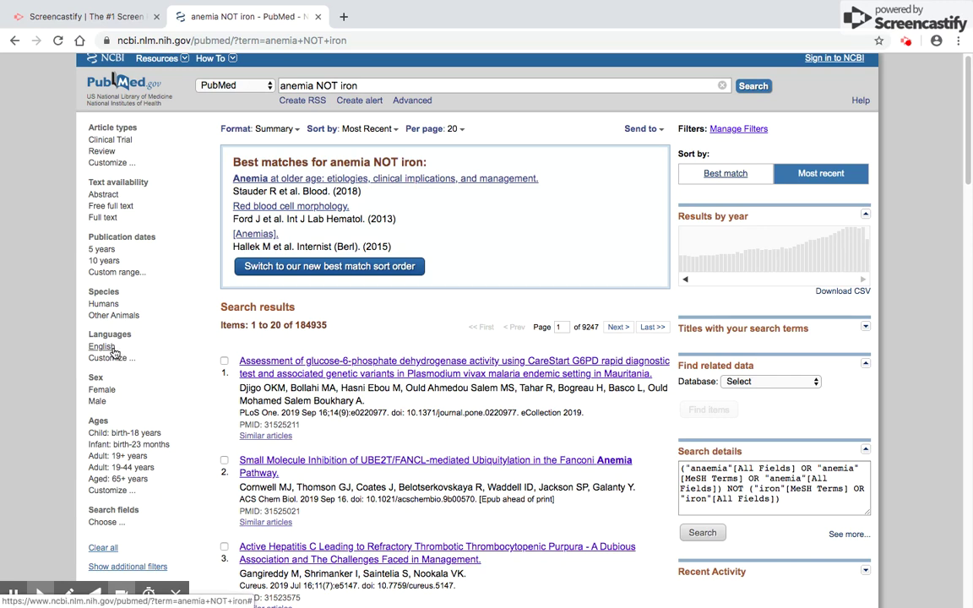
pyautogui.click(102, 347)
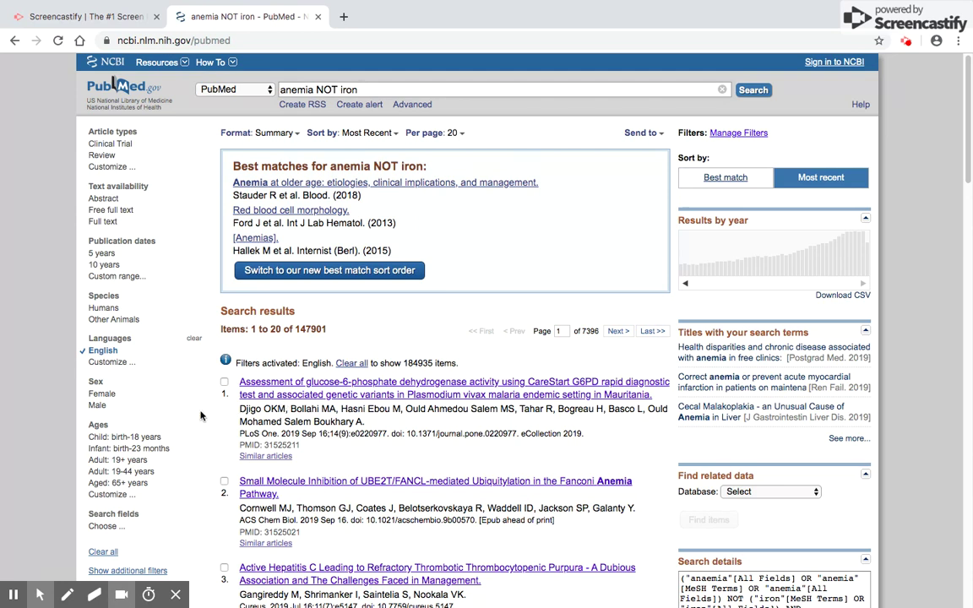
pyautogui.scroll(-2, 201, 414)
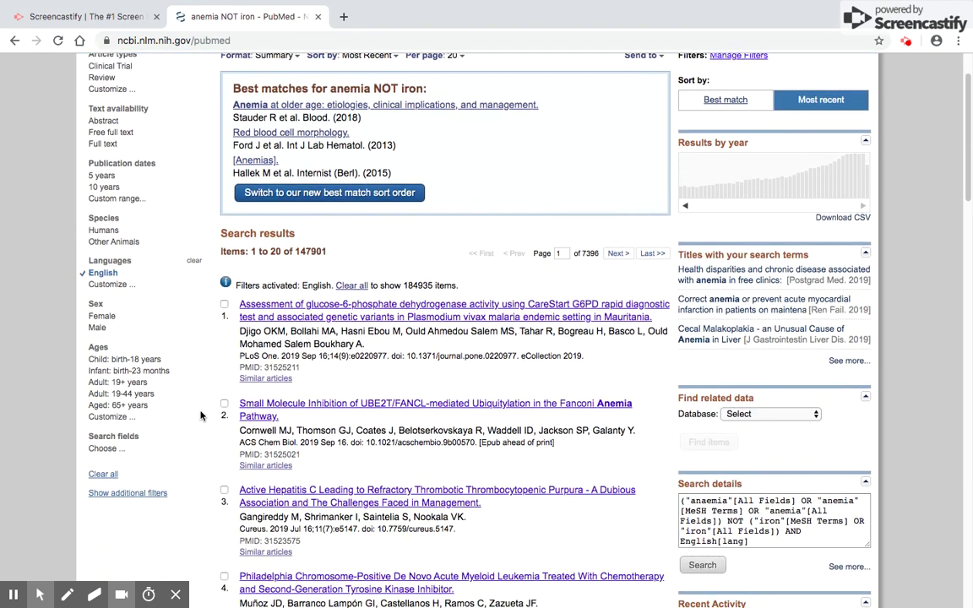
pyautogui.scroll(2, 179, 367)
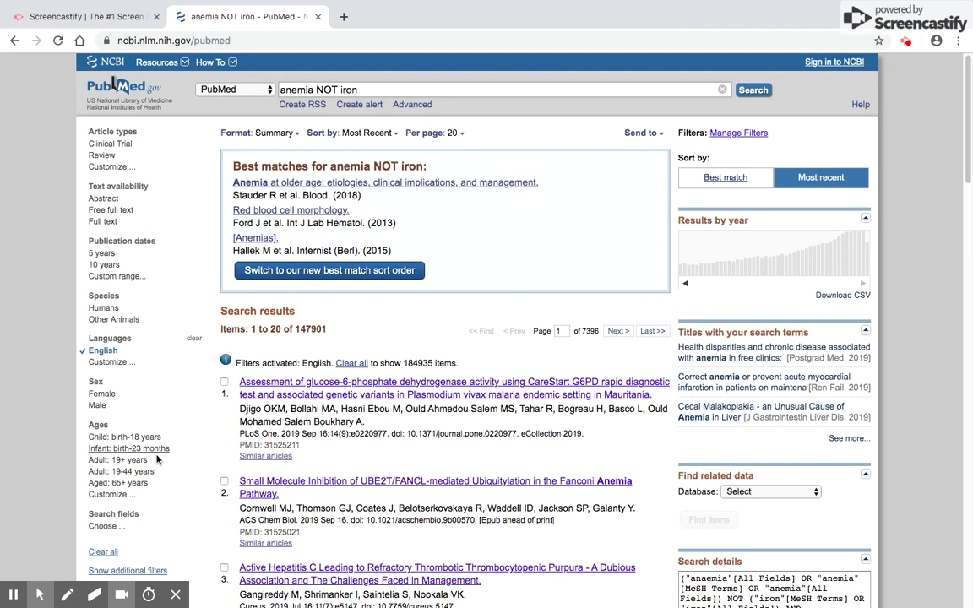
pyautogui.scroll(-1, 152, 448)
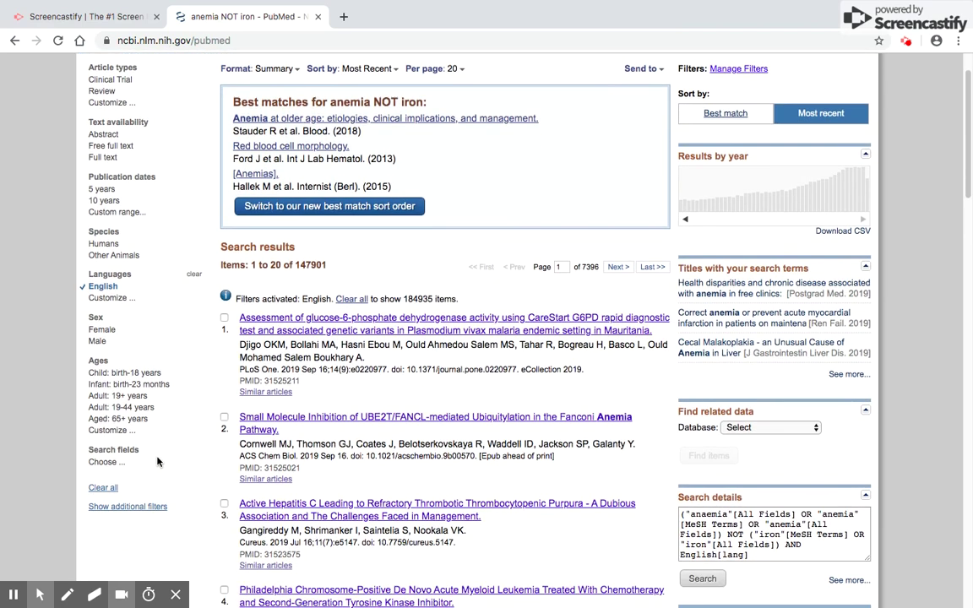
pyautogui.scroll(1, 157, 461)
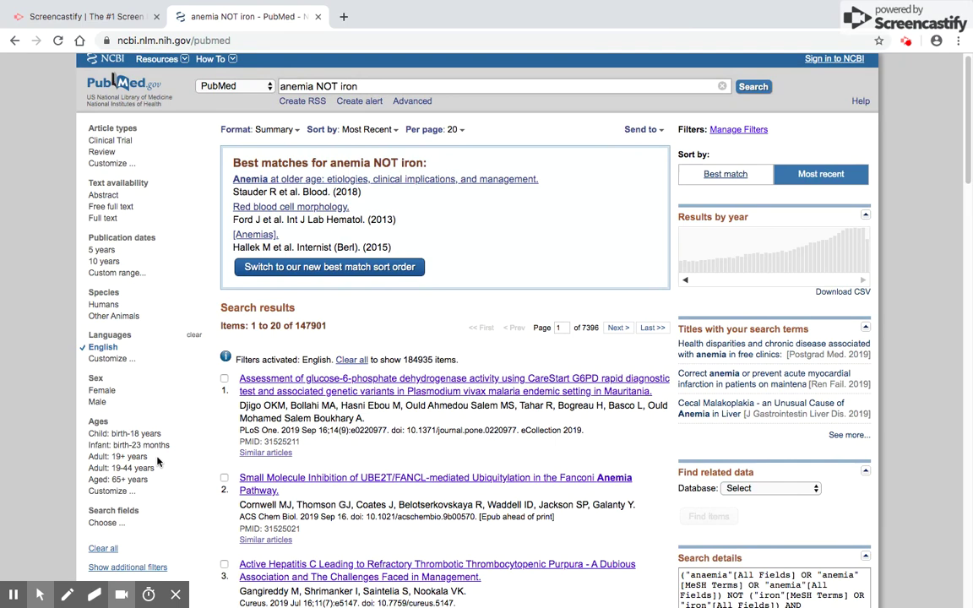
pyautogui.scroll(-1, 157, 461)
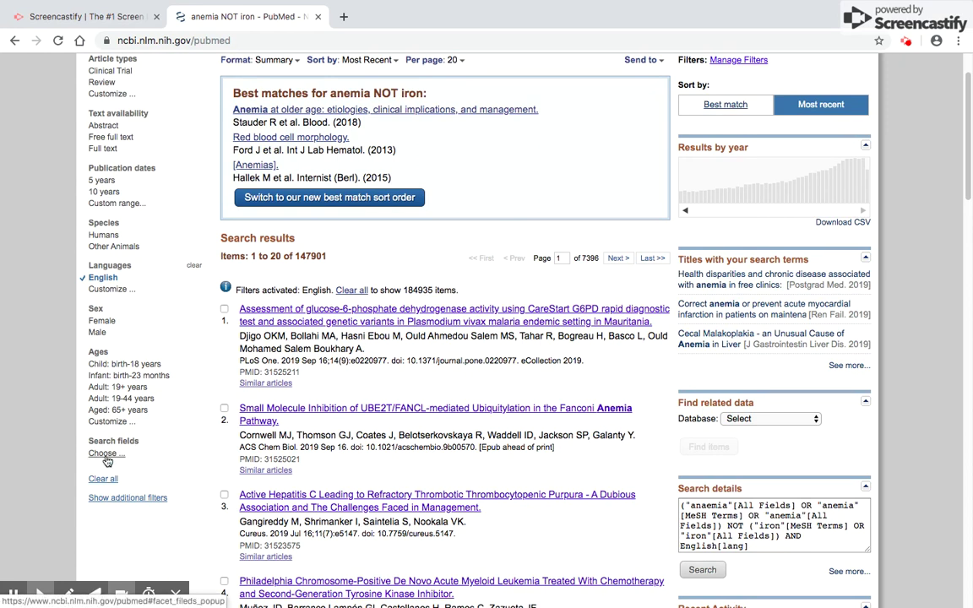
# Limit the search to the Title field, leaving 27,249 English results
pyautogui.click(104, 455)
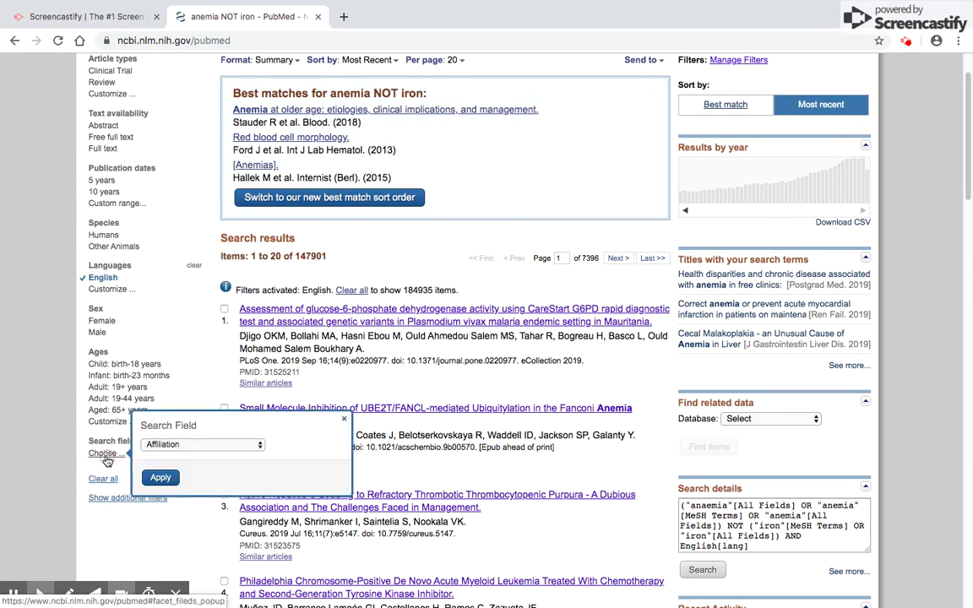
pyautogui.click(188, 444)
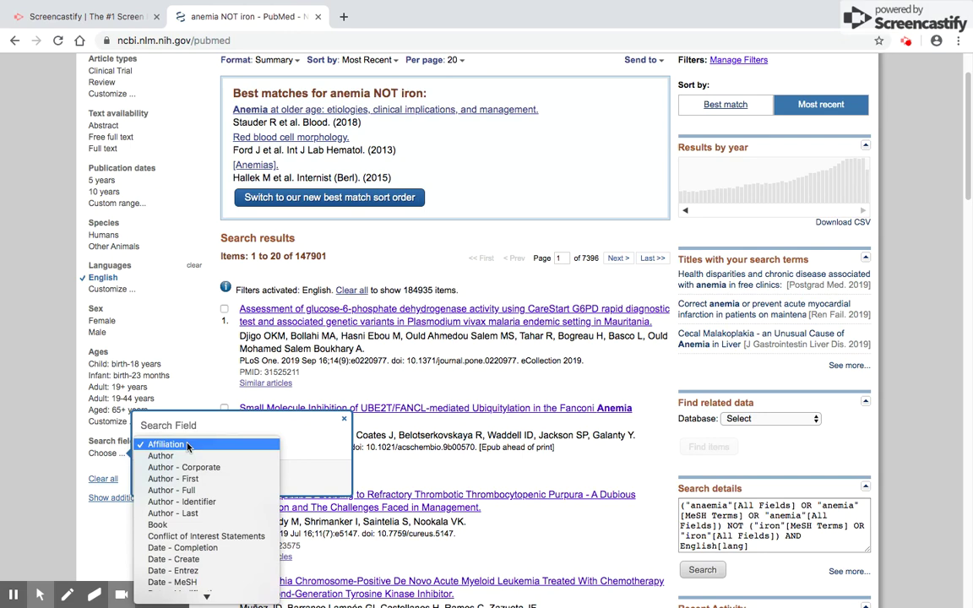
pyautogui.scroll(-5, 188, 448)
pyautogui.scroll(-3, 187, 448)
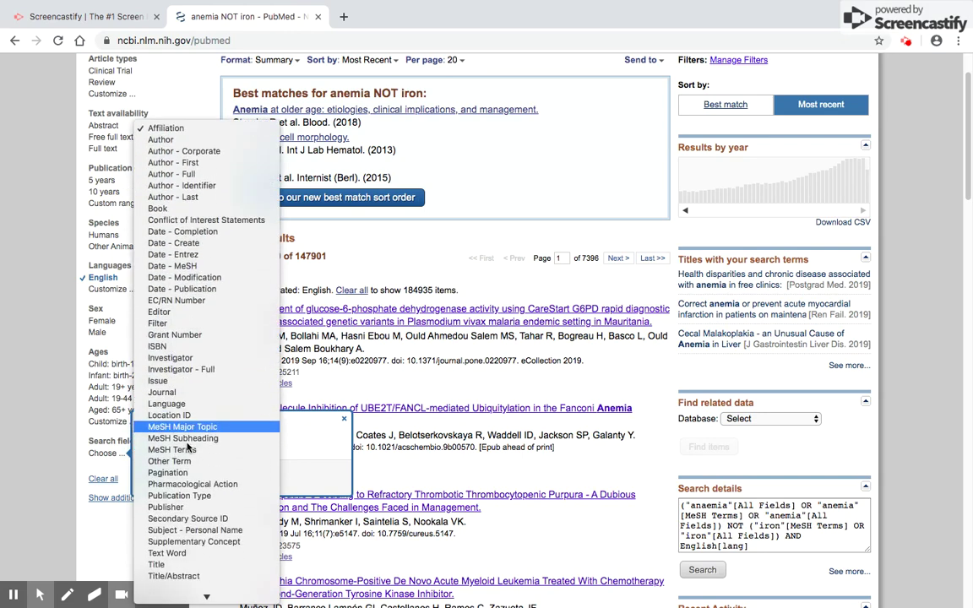
pyautogui.click(189, 562)
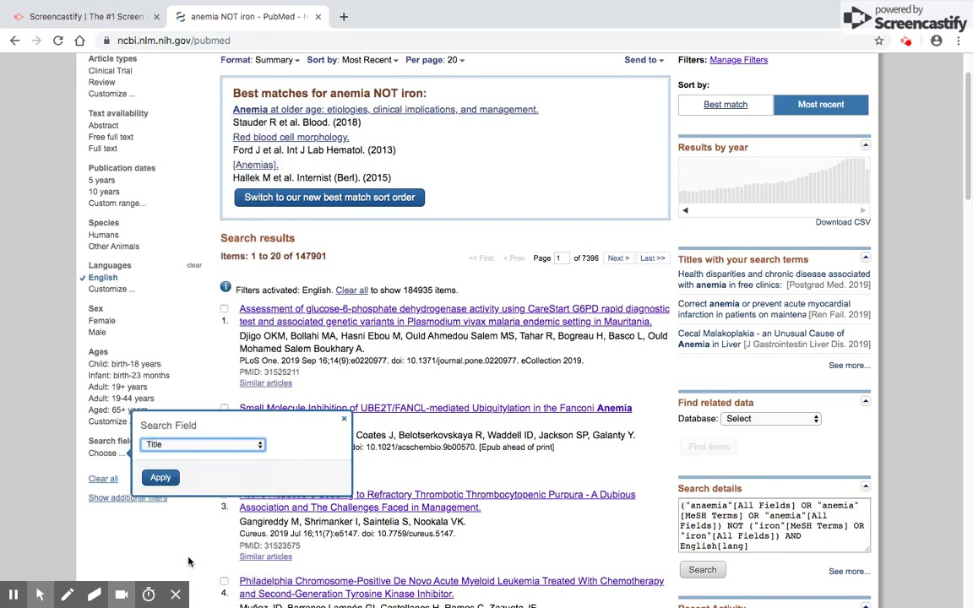
pyautogui.click(165, 478)
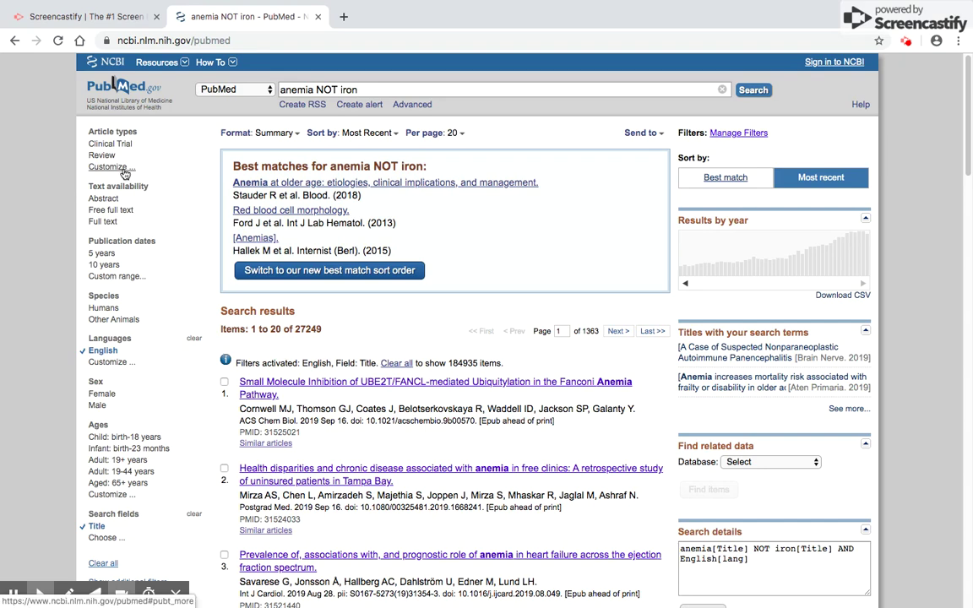
# Add Randomized Controlled Trial as an option in the sidebar's Article types list
pyautogui.click(123, 168)
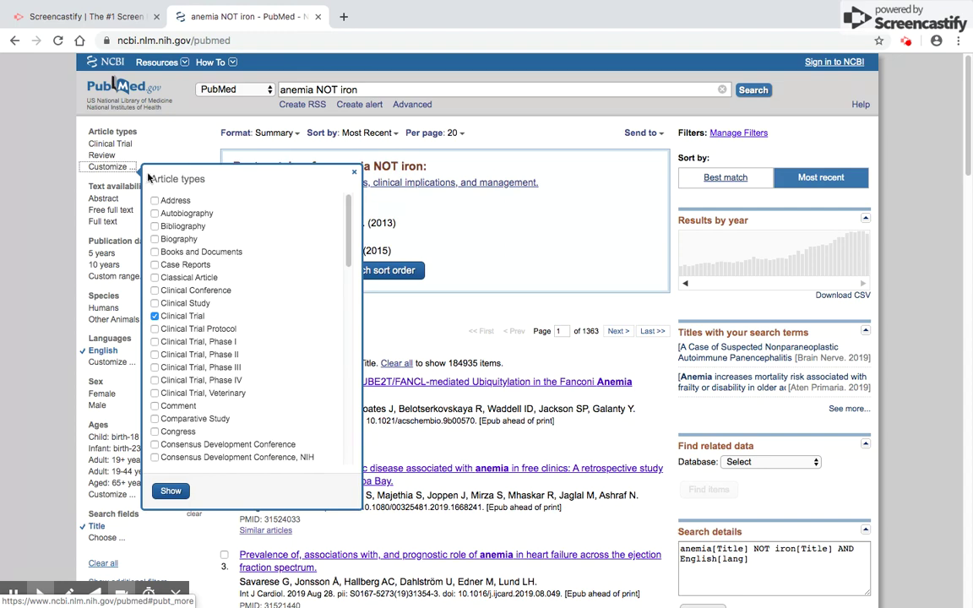
pyautogui.scroll(-3, 243, 328)
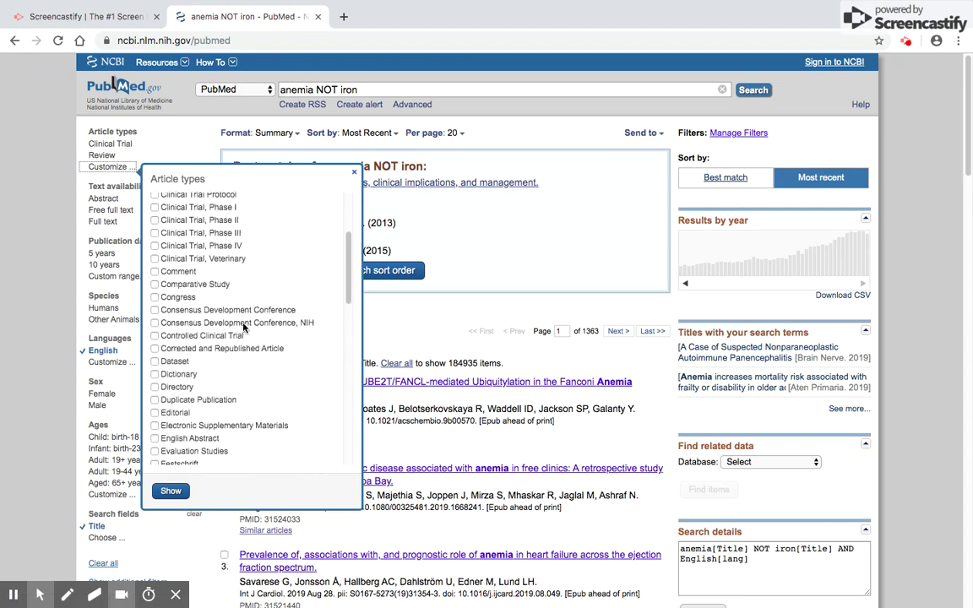
pyautogui.scroll(-10, 244, 328)
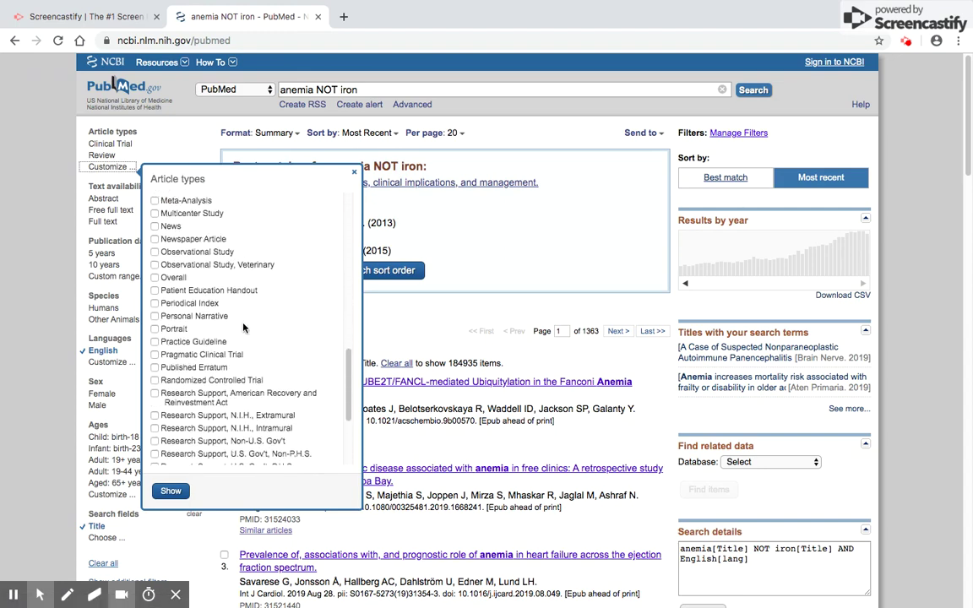
pyautogui.scroll(-5, 243, 328)
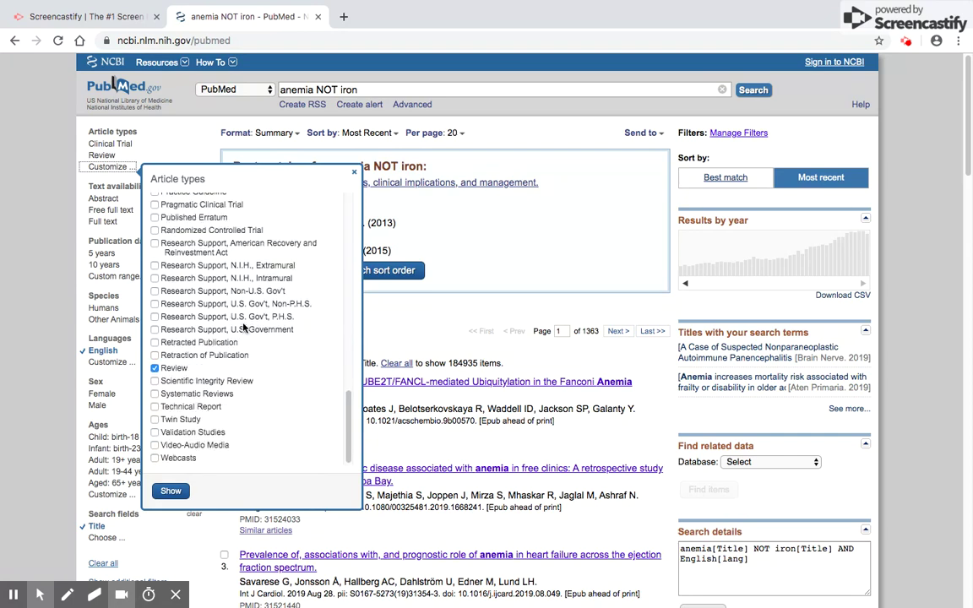
pyautogui.click(154, 230)
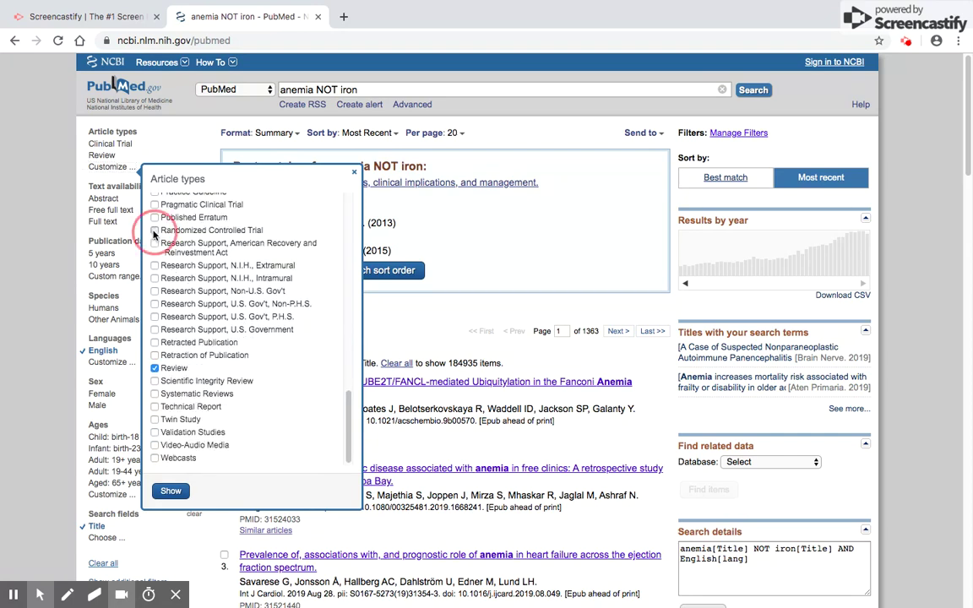
pyautogui.click(171, 491)
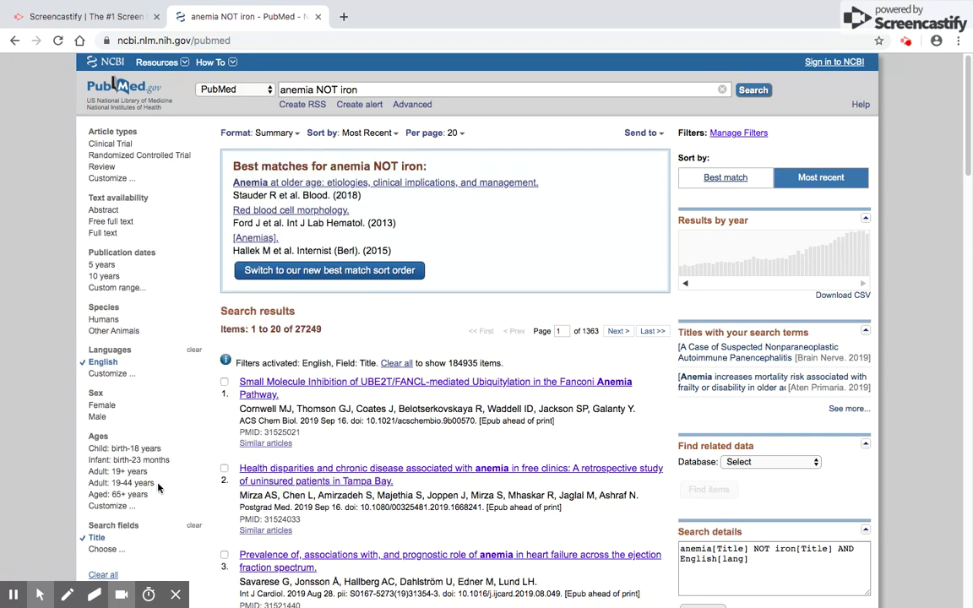
# Filter the results to Randomized Controlled Trial articles only
pyautogui.click(156, 158)
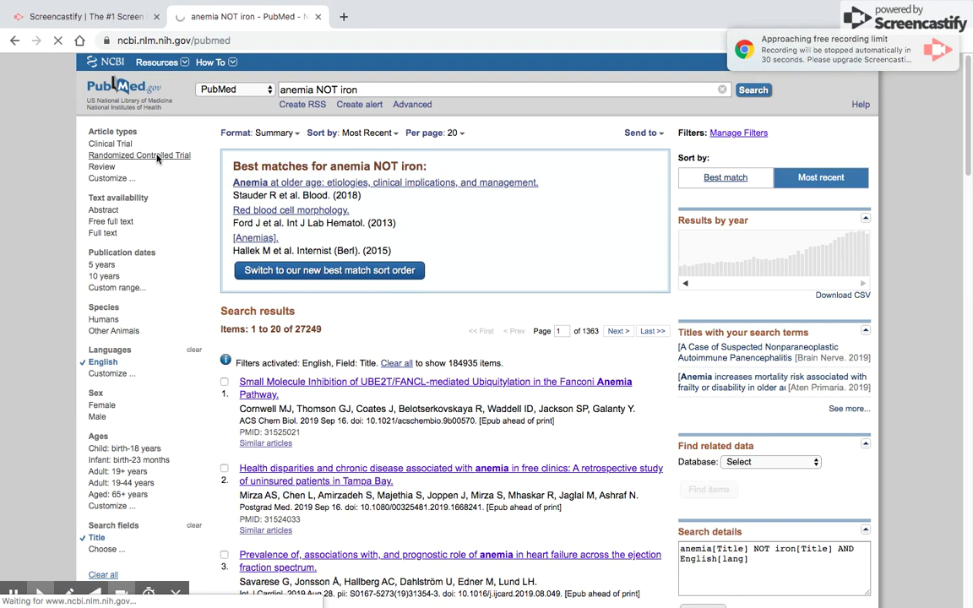